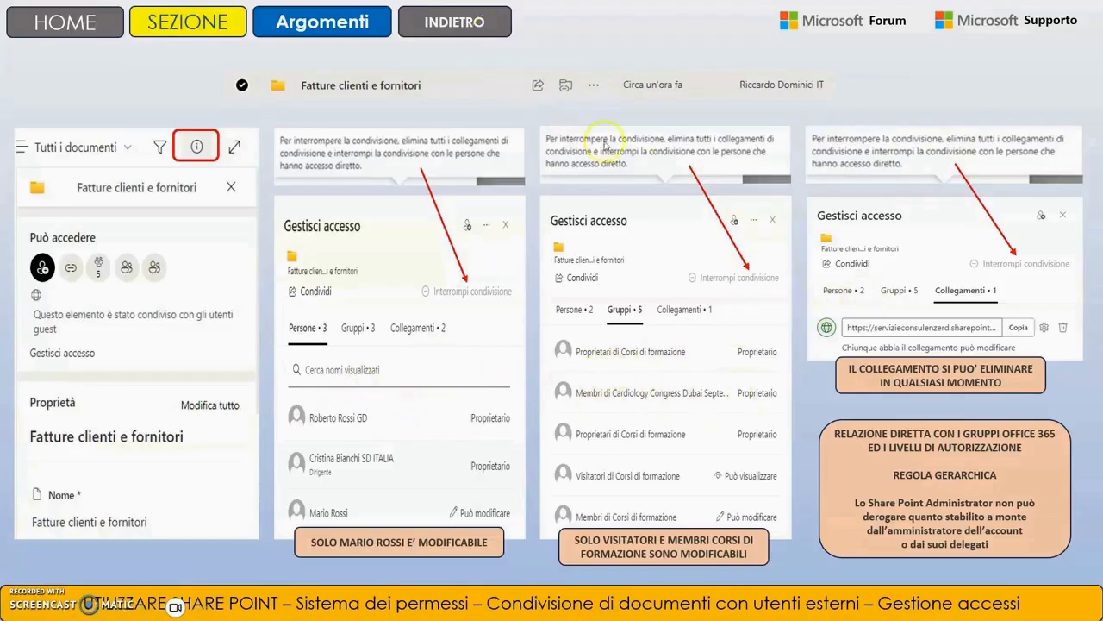
Switch from the PowerPoint access-management slide to the browser showing the Corsi di formazione site.
key("alt+Tab")
key("alt+Tab")
key("alt+Tab")
key("alt+Tab")
key("alt+Tab")
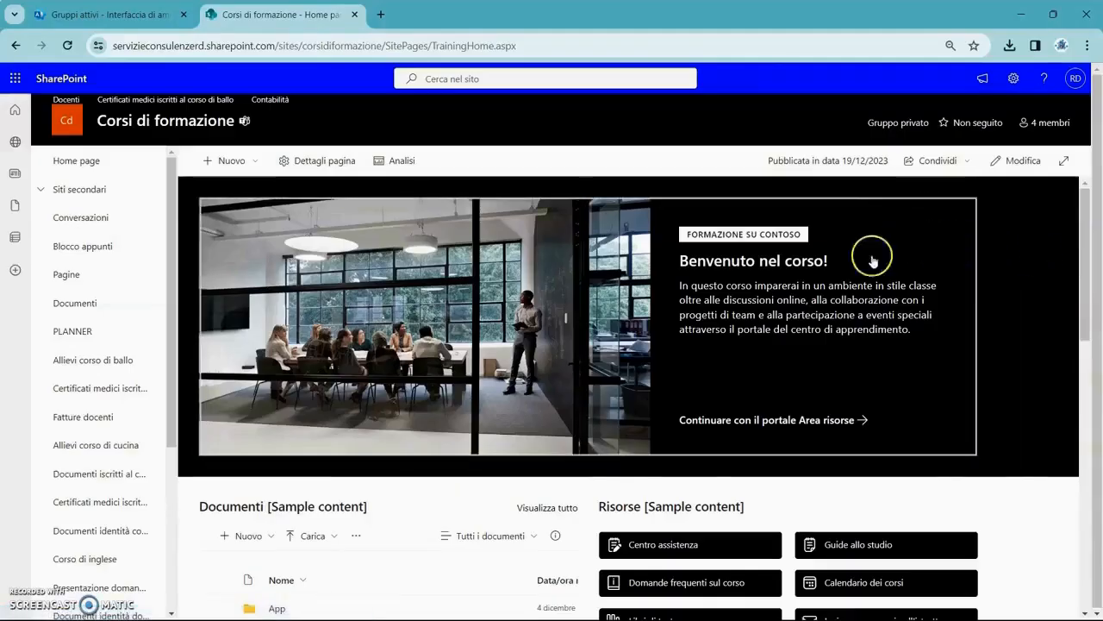
In Documenti, select 'Fatture clienti e fornitori' and open Gestisci accesso from its details pane.
left_click(86, 304)
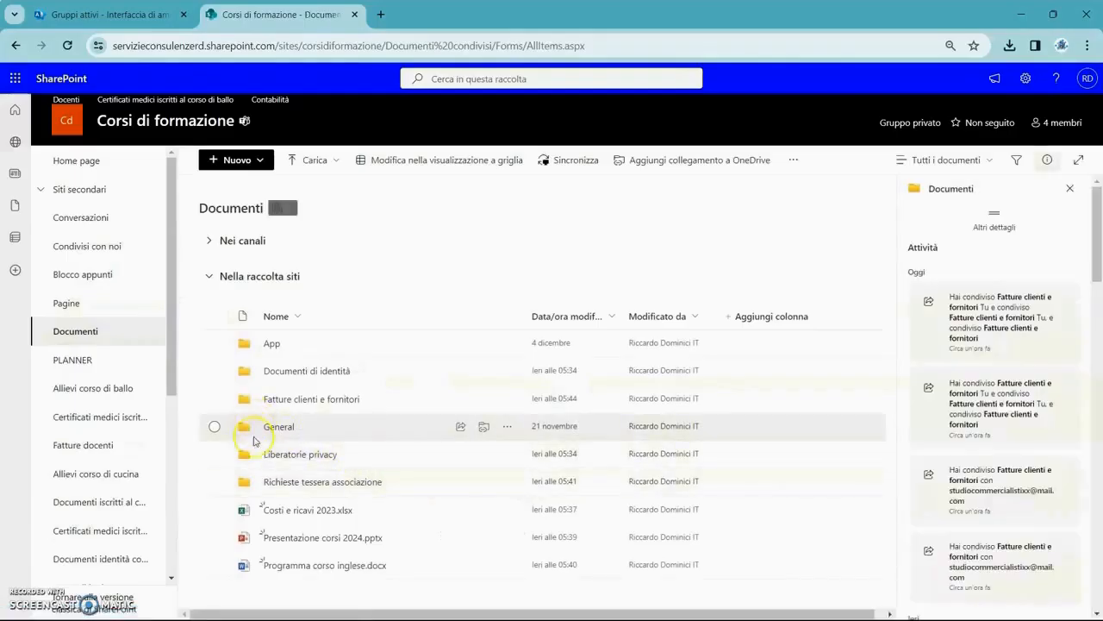
left_click(216, 400)
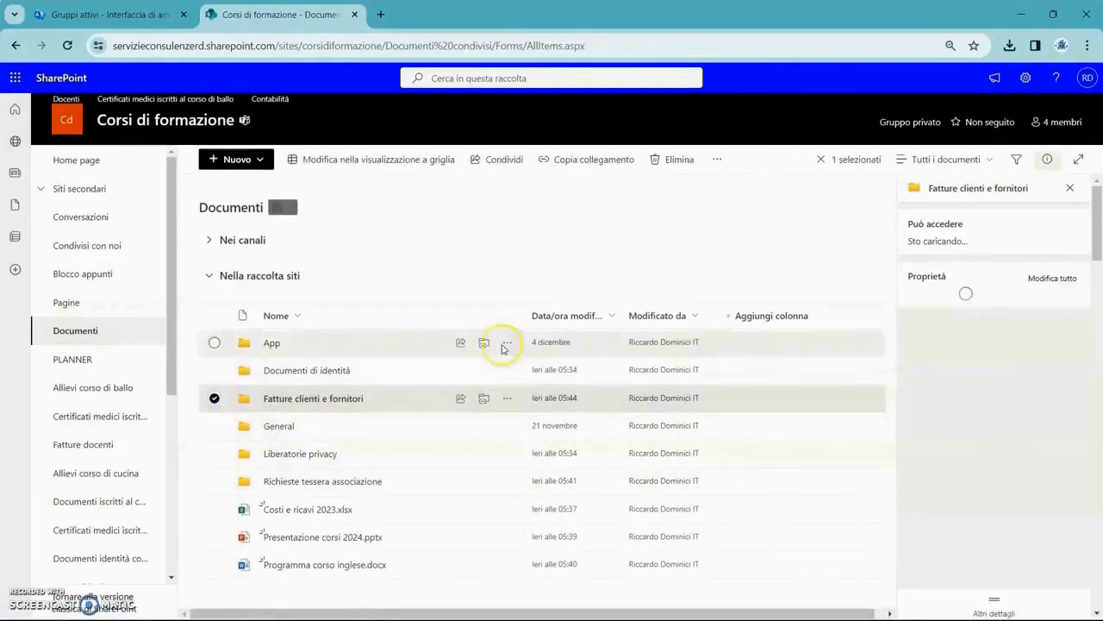
left_click(1049, 160)
left_click(1048, 160)
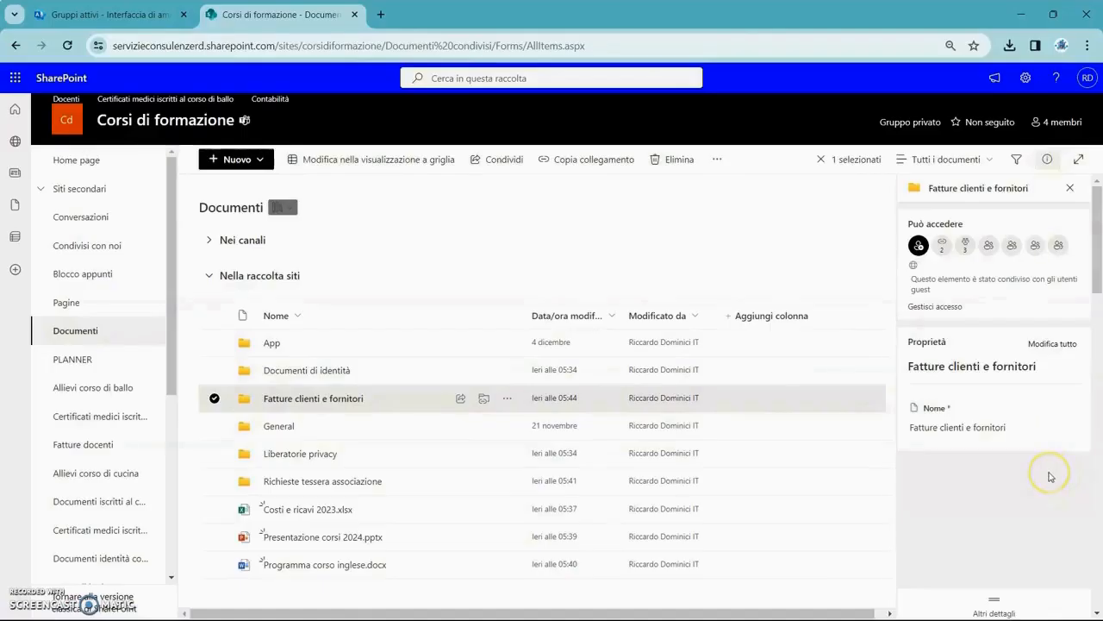
left_click(948, 309)
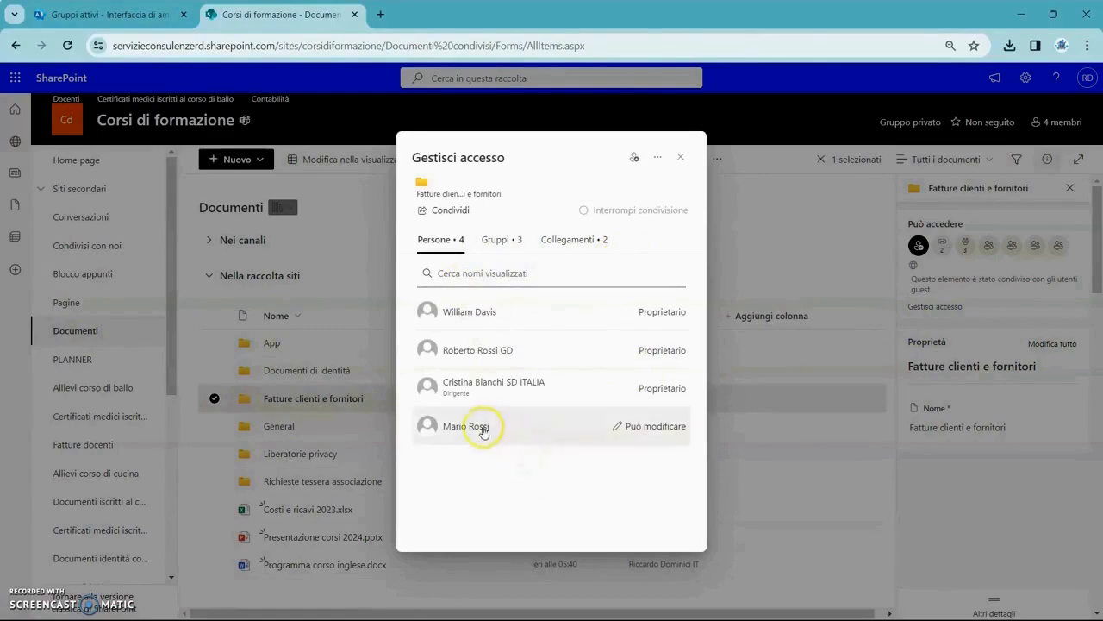
Remove the editing person from the folder's specific-people link, leaving three owners.
left_click(656, 427)
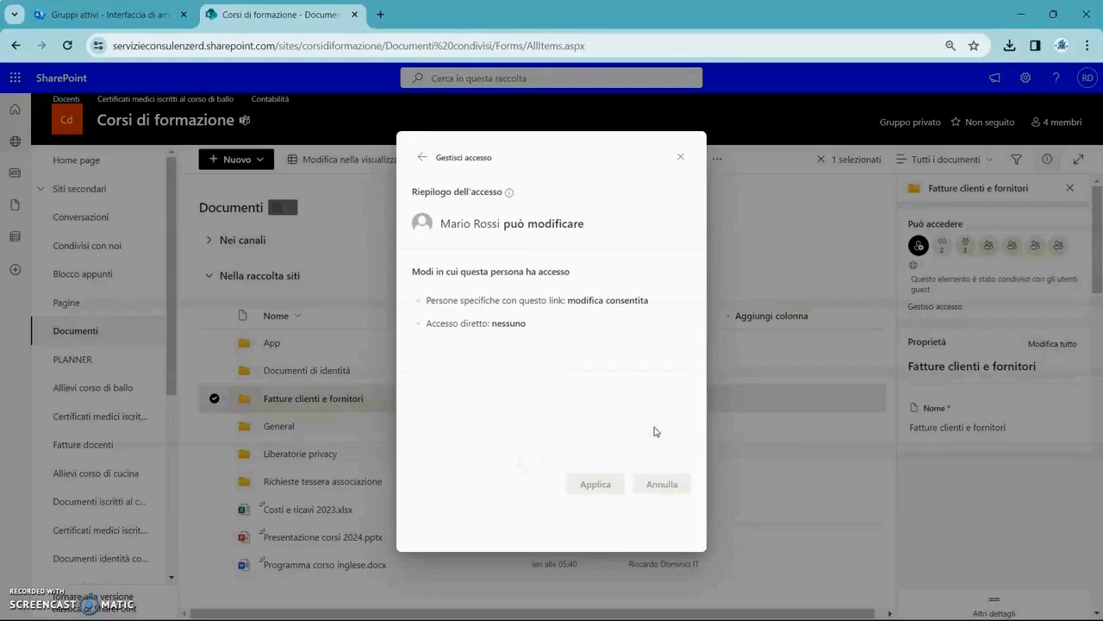
left_click(607, 306)
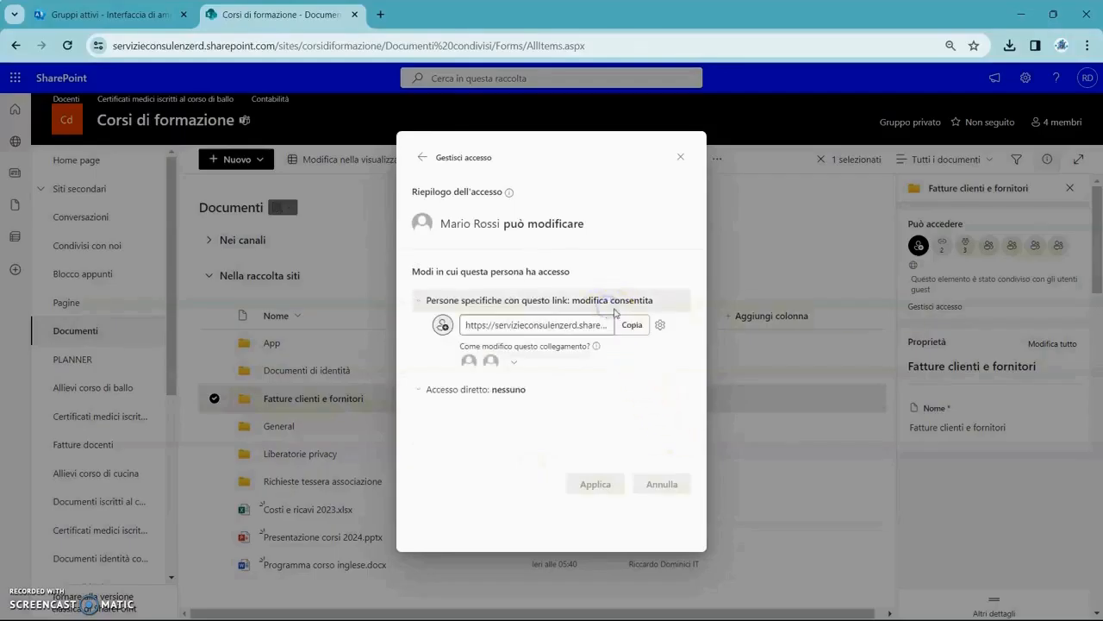
left_click(512, 362)
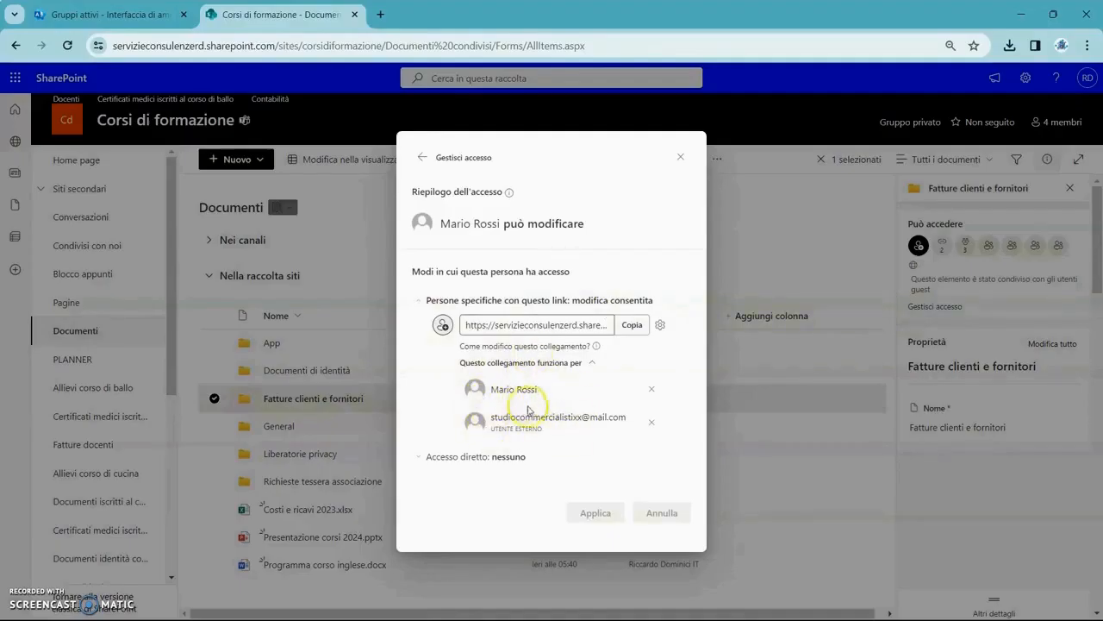
left_click(653, 389)
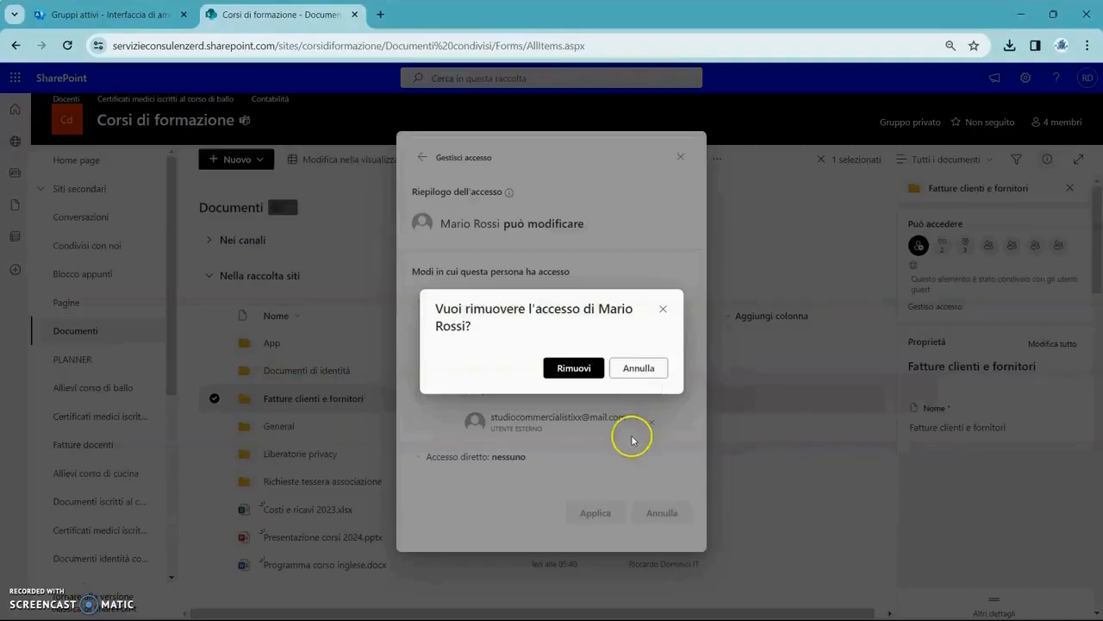
left_click(574, 375)
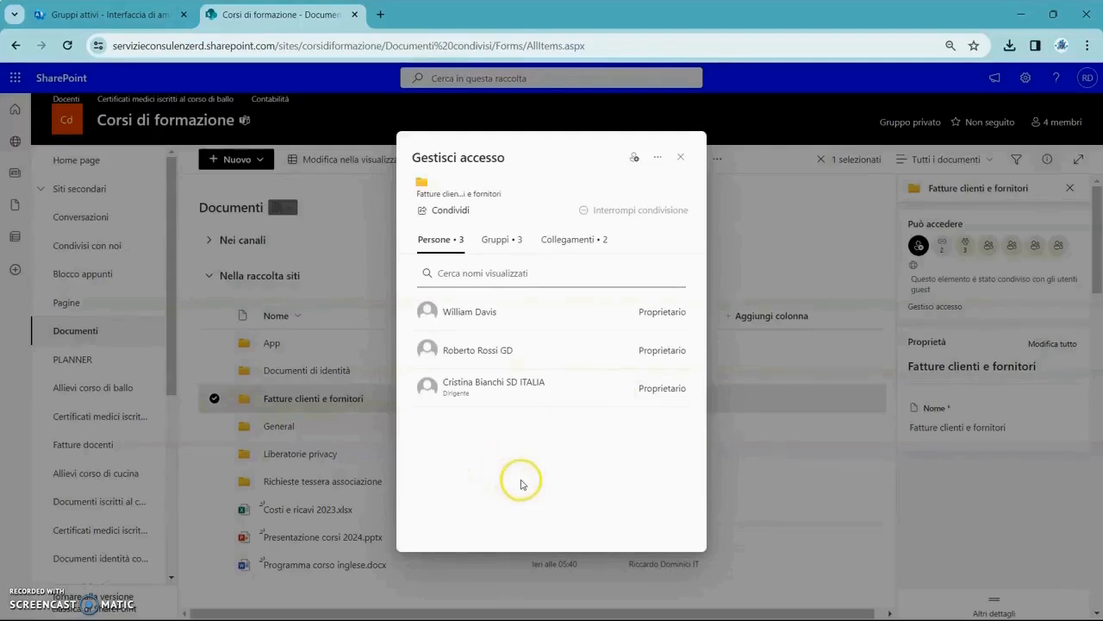
left_click_drag(456, 354, 603, 347)
Switch the folder's access panel to Gruppi to list its three owner groups.
double_click(645, 348)
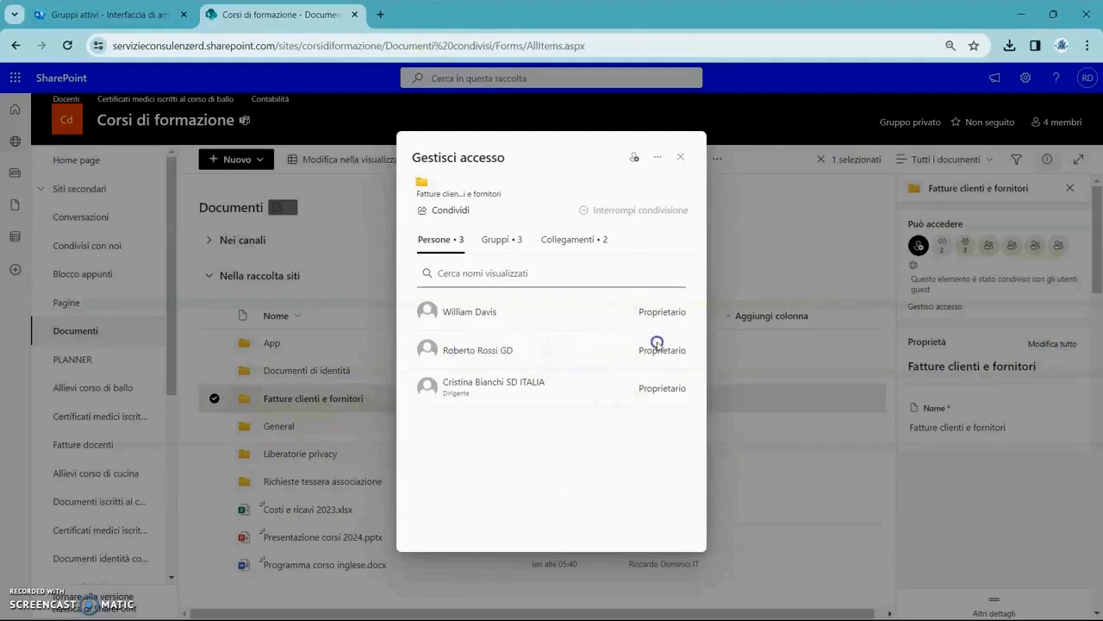
left_click(664, 310)
left_click(502, 318)
double_click(632, 317)
left_click(612, 317)
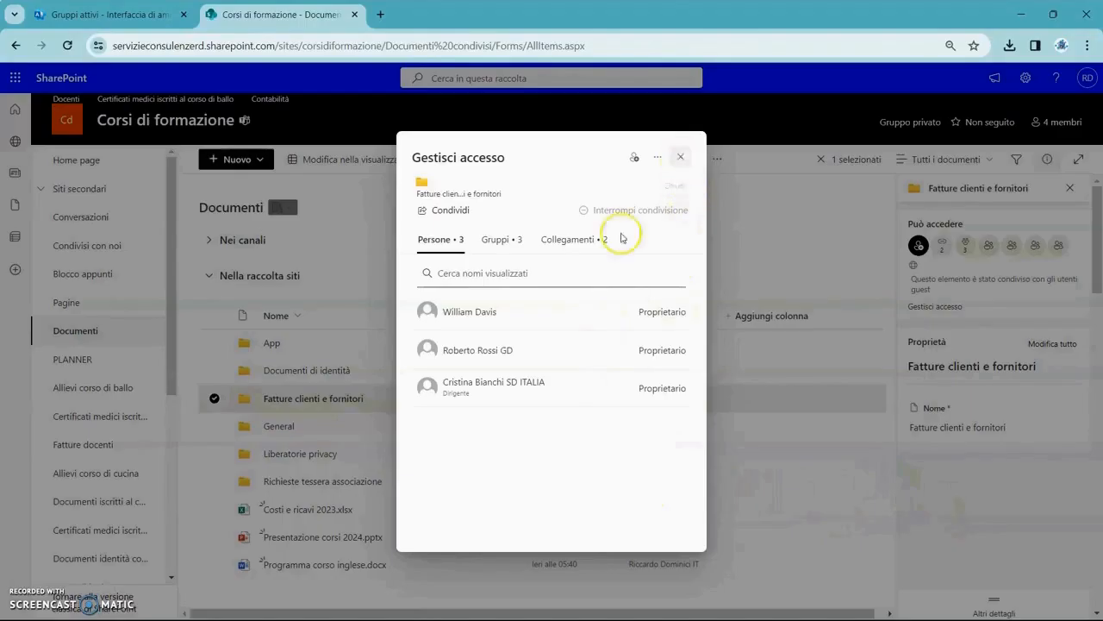
left_click(506, 243)
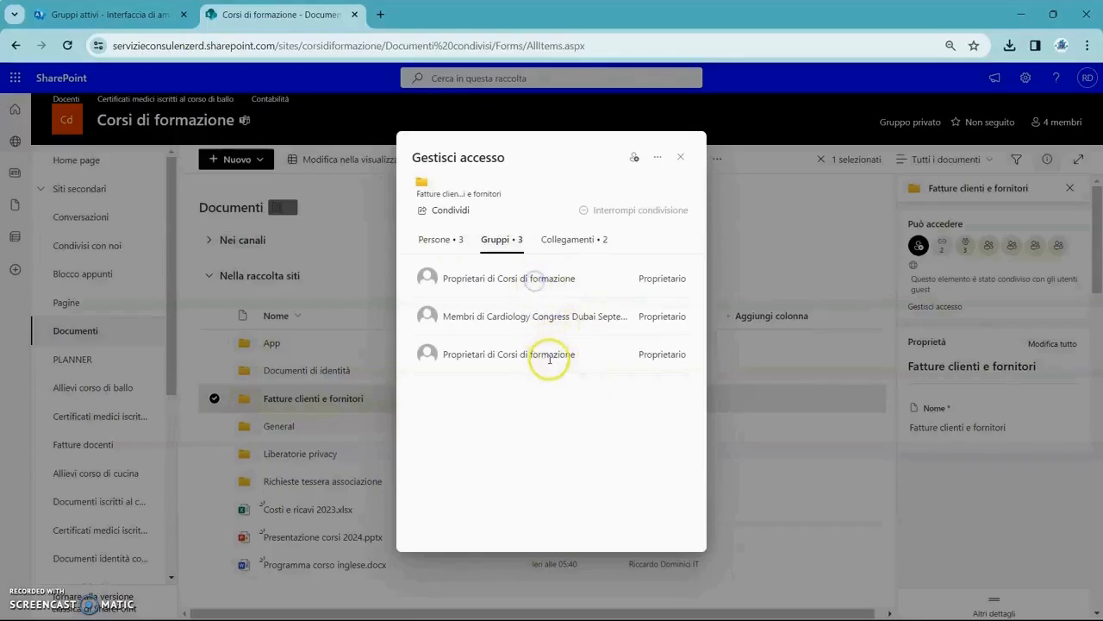
Delete the specific-people sharing link under Collegamenti, keeping the anyone-with-link one.
left_click(575, 241)
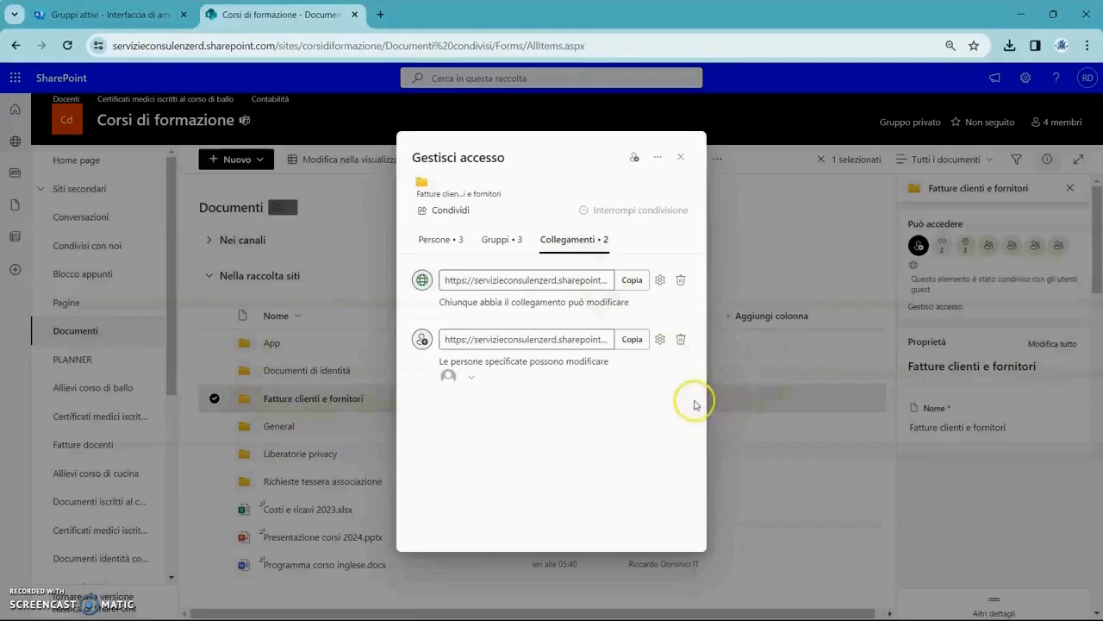
left_click(681, 339)
left_click(571, 364)
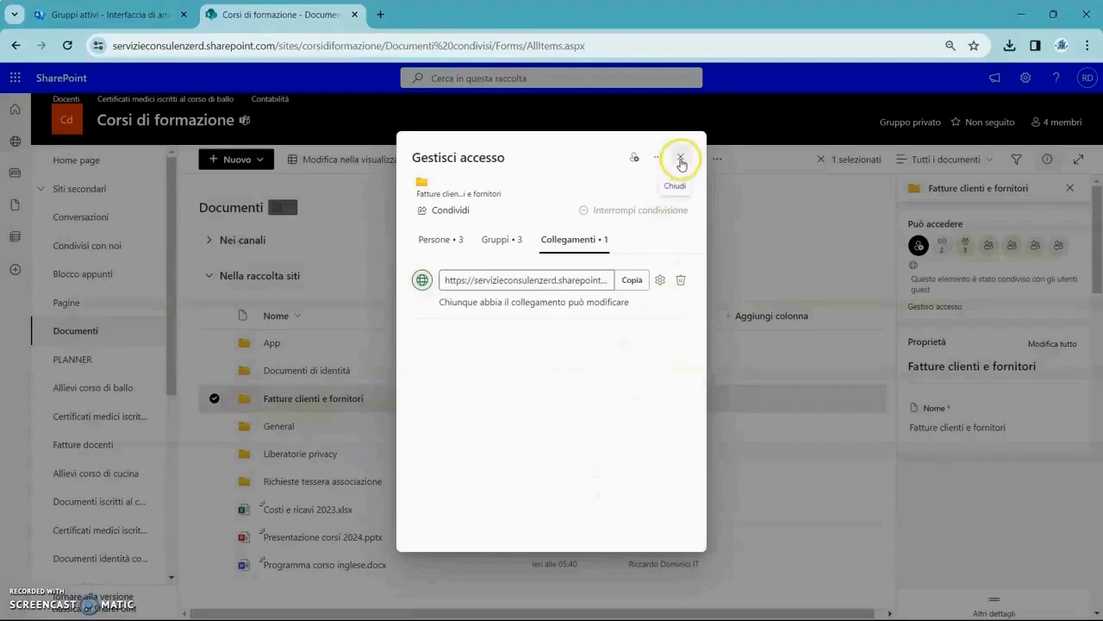
Recheck the Gruppi and Persone lists, then close the access view.
left_click(502, 238)
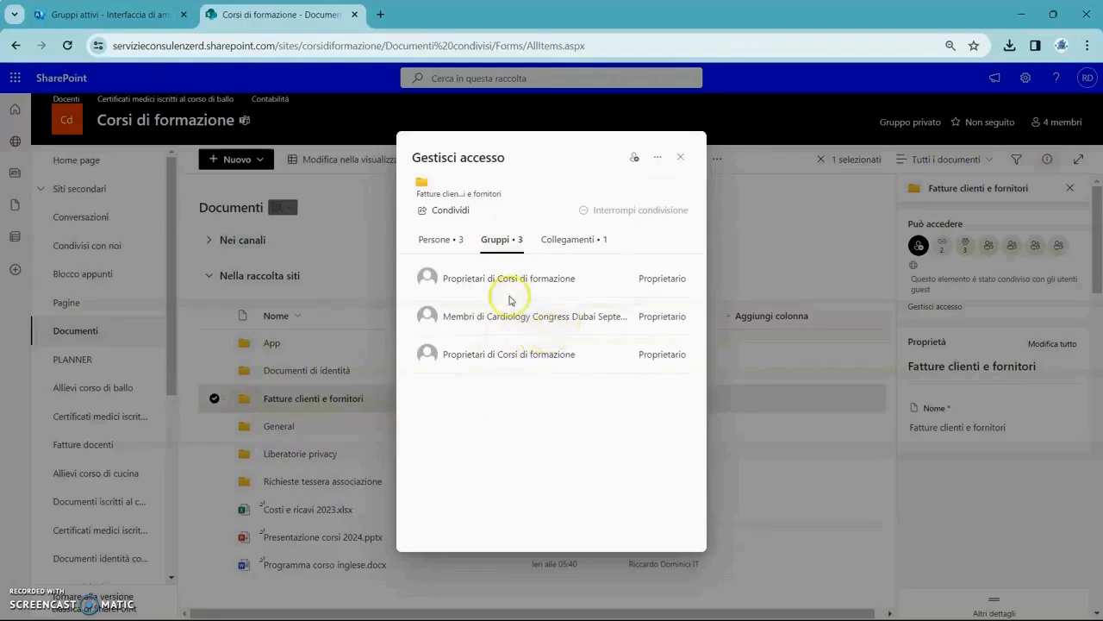
left_click(445, 242)
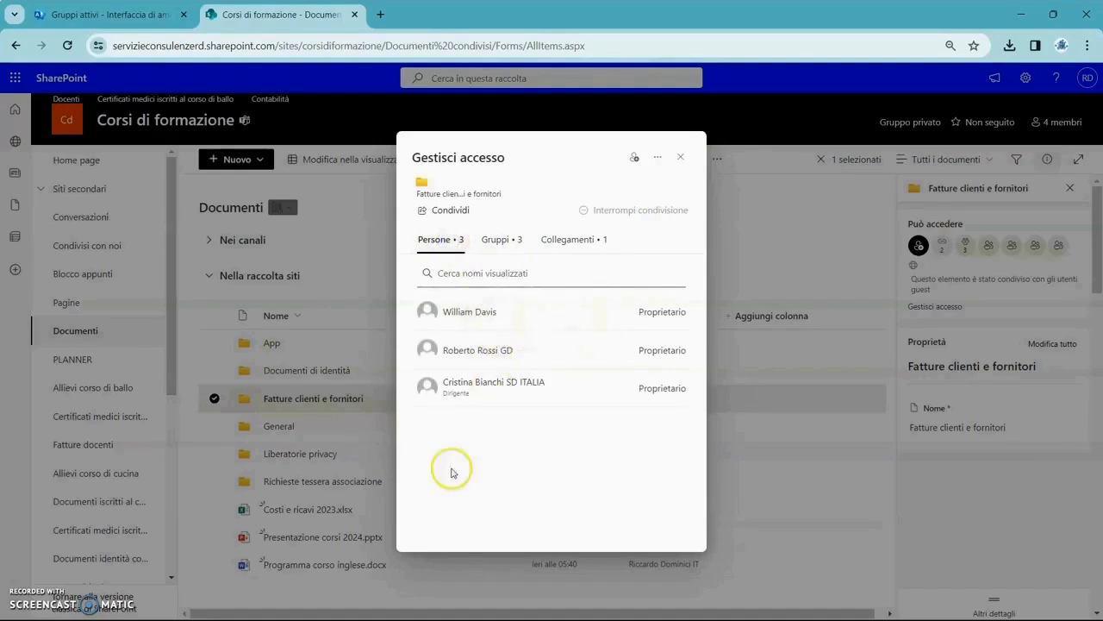
left_click(681, 160)
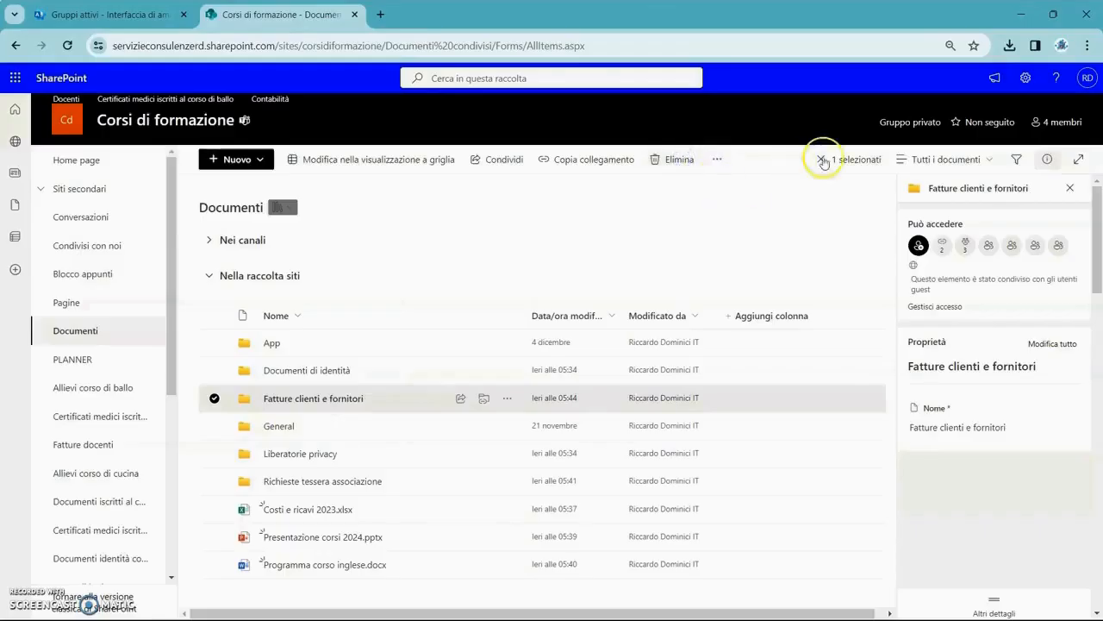
Go from the gear menu's Autorizzazioni del sito to Impostazioni delle autorizzazioni avanzate.
left_click(1025, 78)
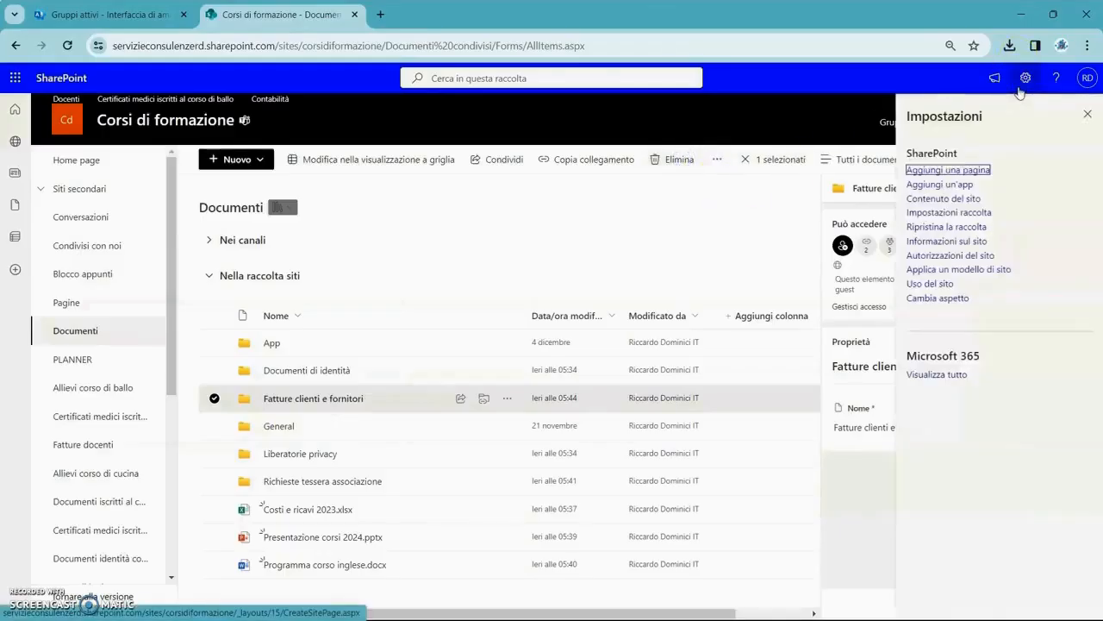
left_click(990, 257)
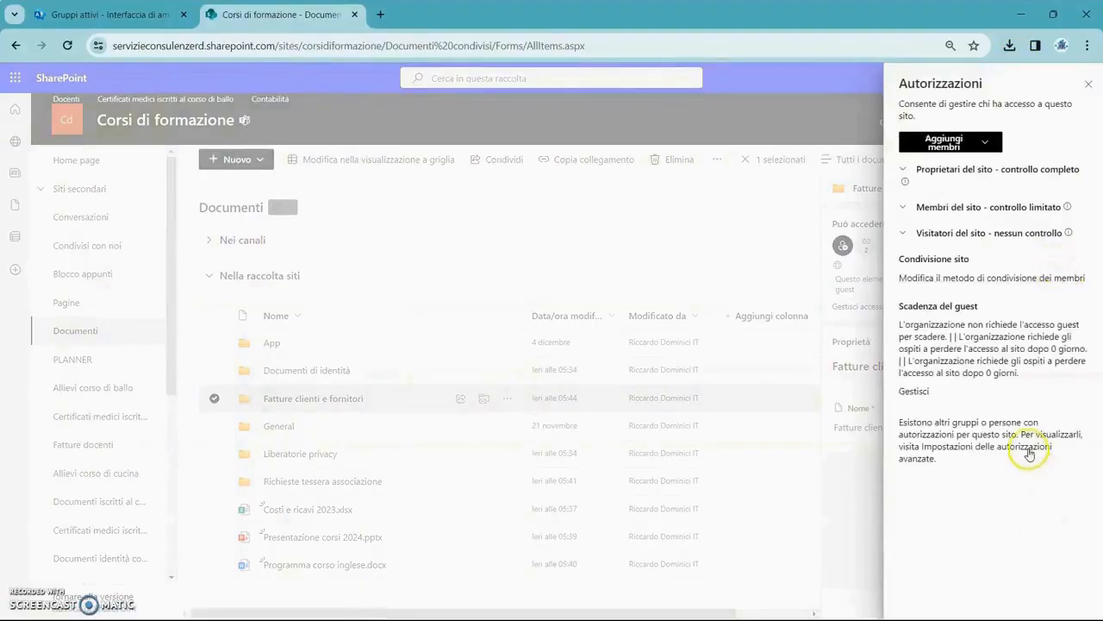
left_click(1028, 447)
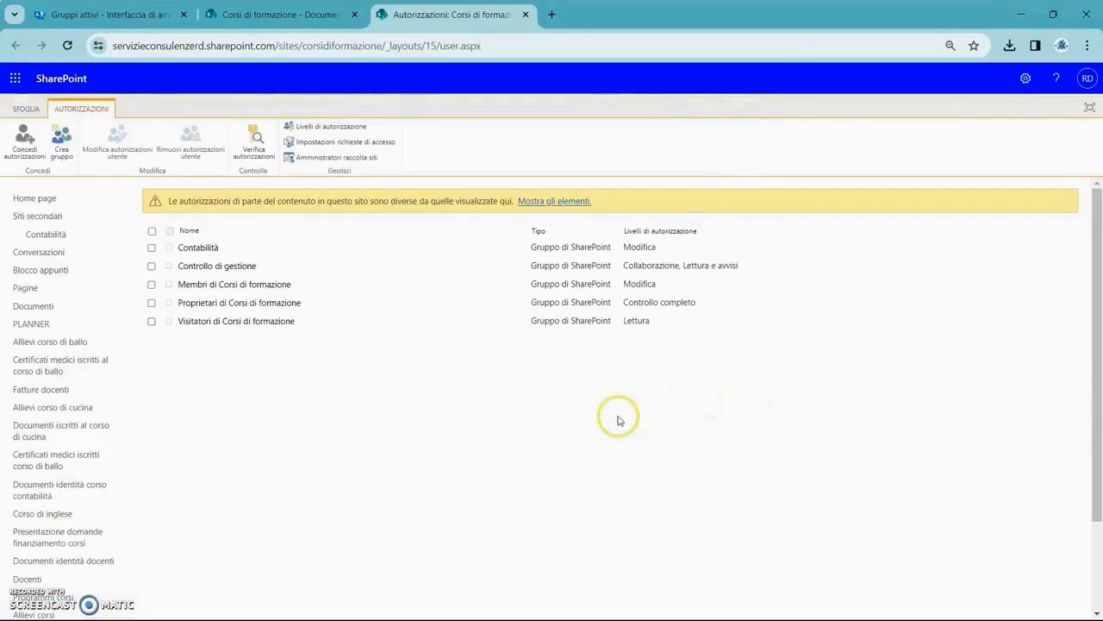
Remove the last site collection administrator, save the list, and return to the Documenti tab.
left_click(353, 158)
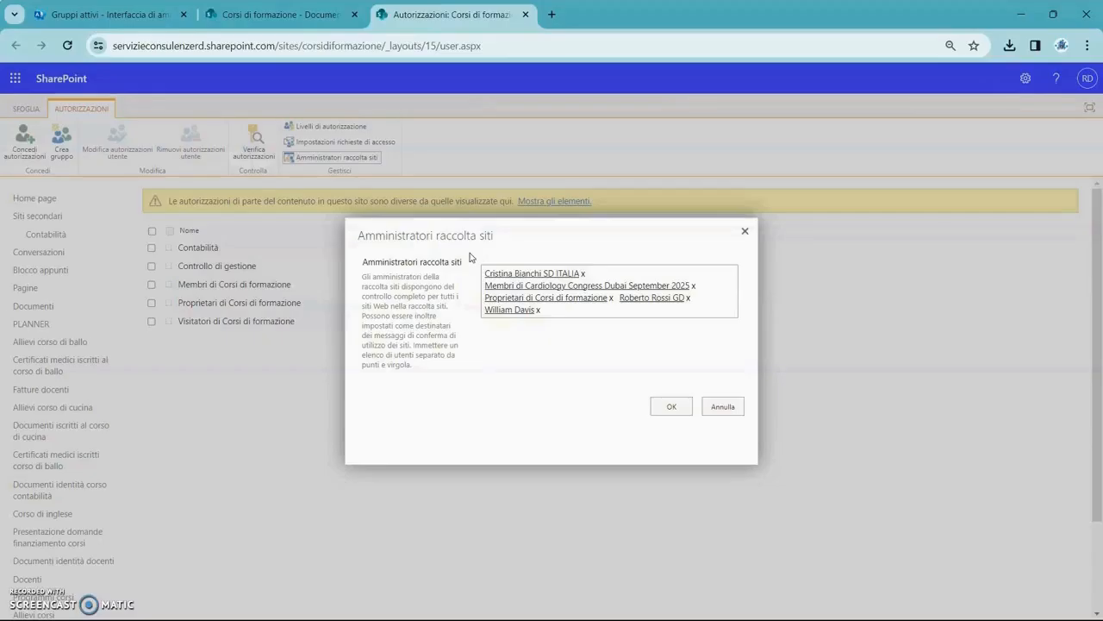
left_click(554, 310)
key("BackSpace")
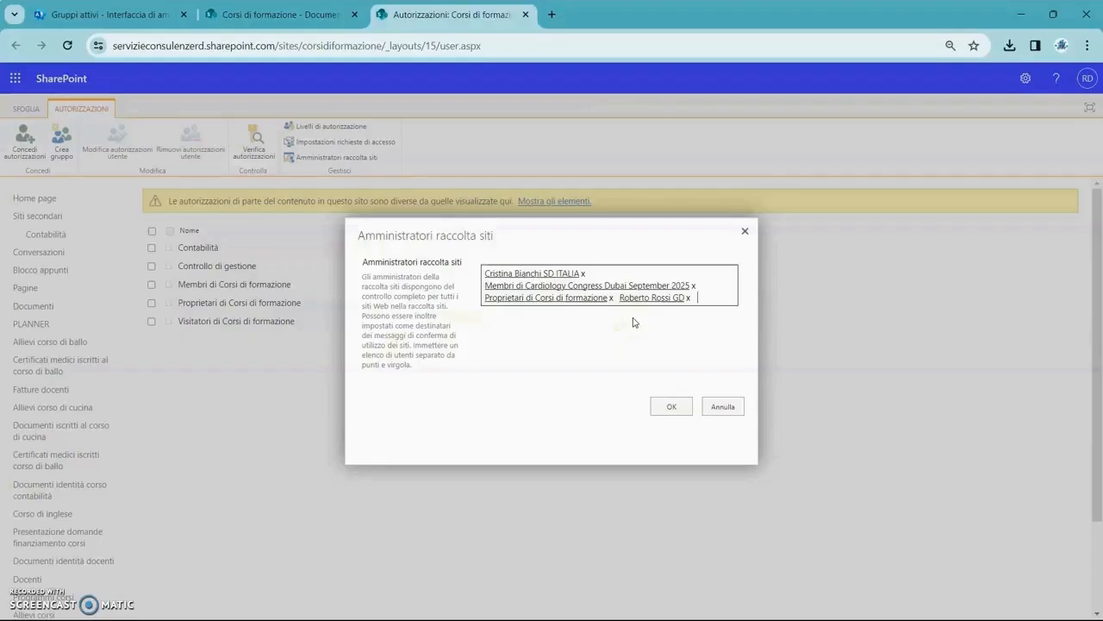
left_click(670, 406)
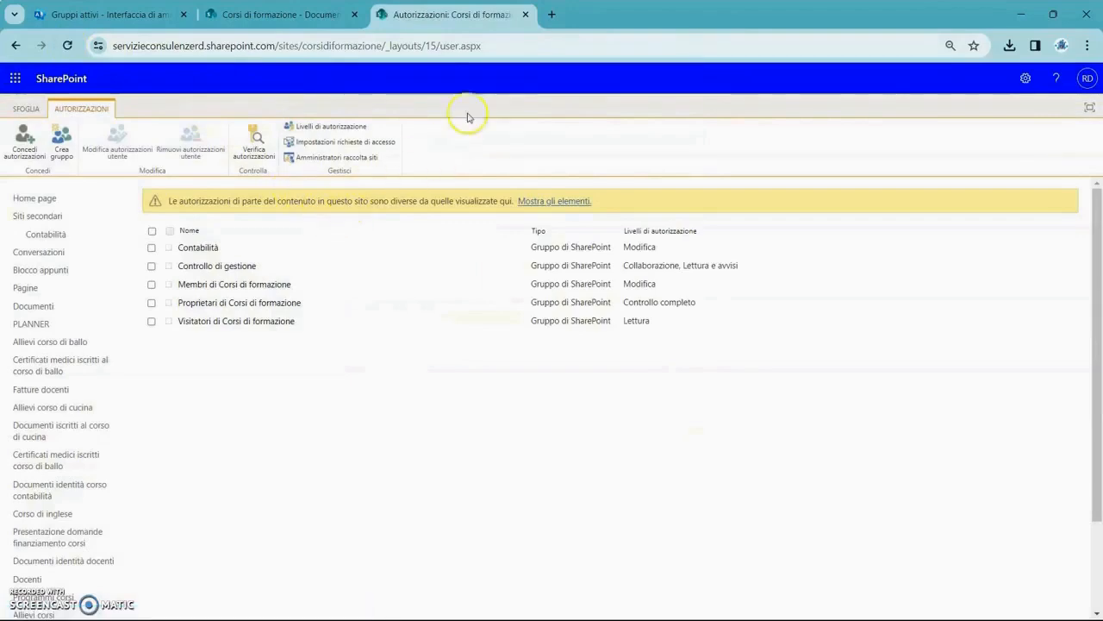
left_click(311, 17)
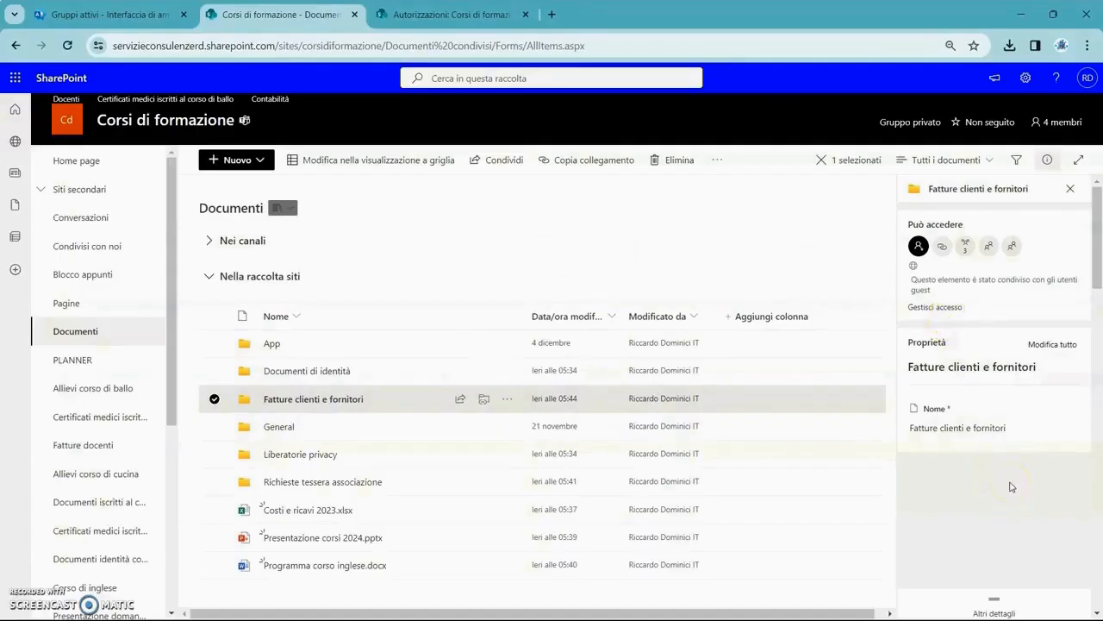
Check the folder's access and the group's 4 members, then reopen Gestisci accesso showing two owners.
left_click(934, 307)
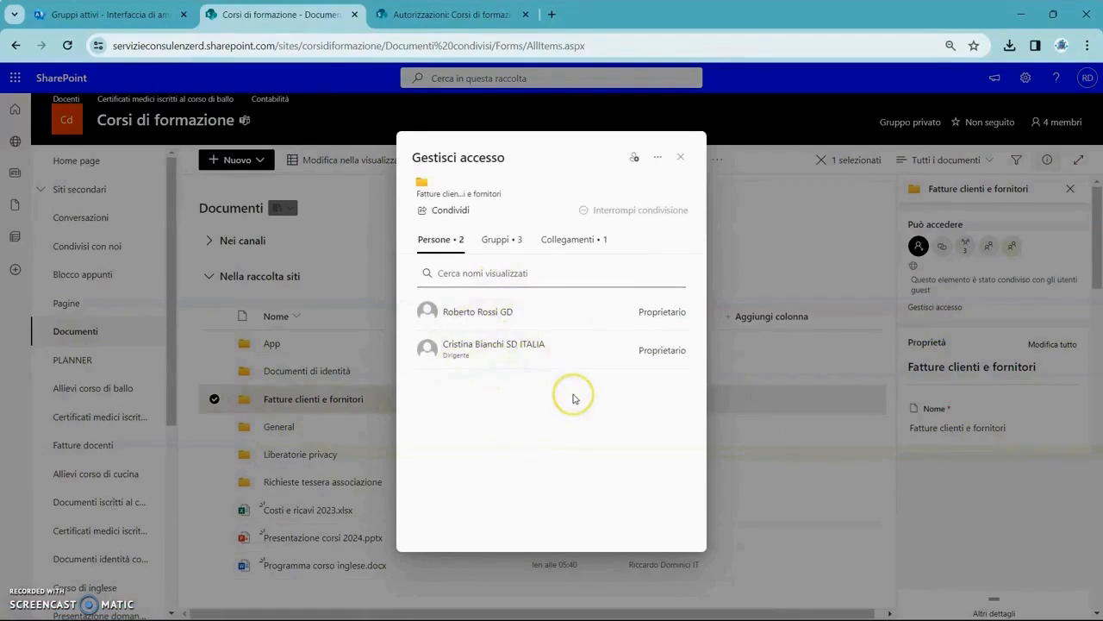
left_click(681, 157)
left_click(1084, 130)
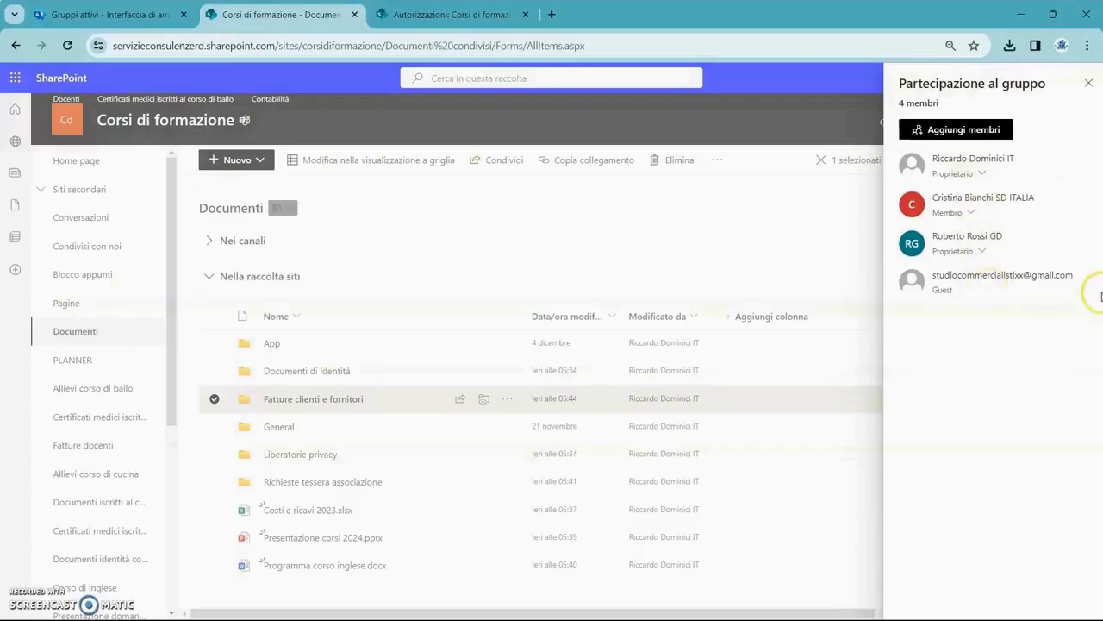
left_click(1089, 82)
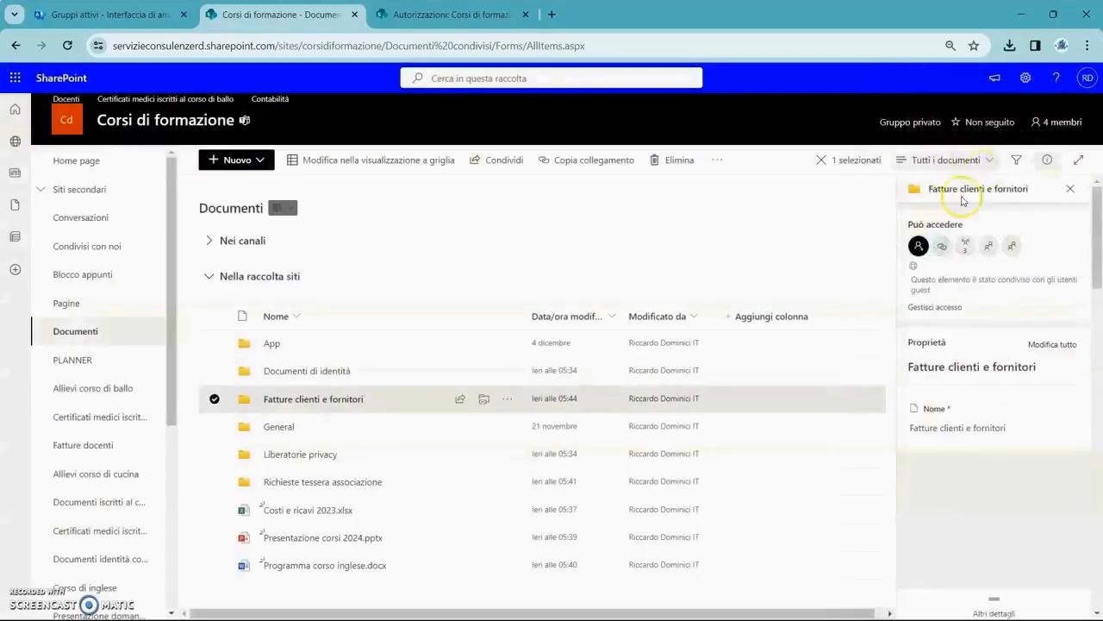
left_click(926, 309)
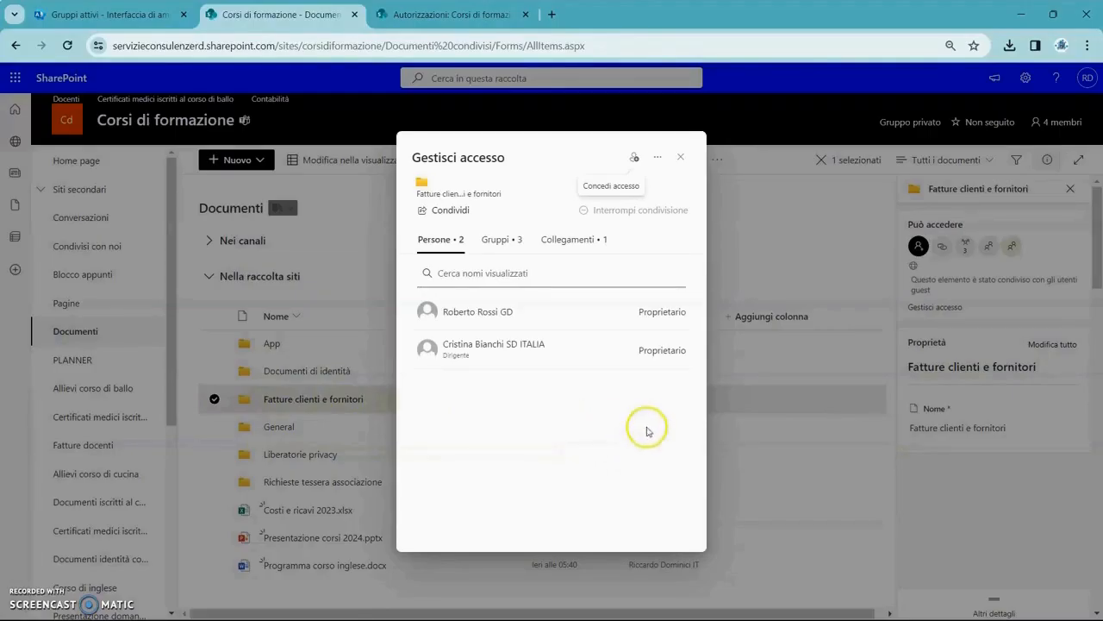
Close the Gestisci accesso panel for 'Fatture clienti e fornitori', back to Documenti.
left_click(681, 157)
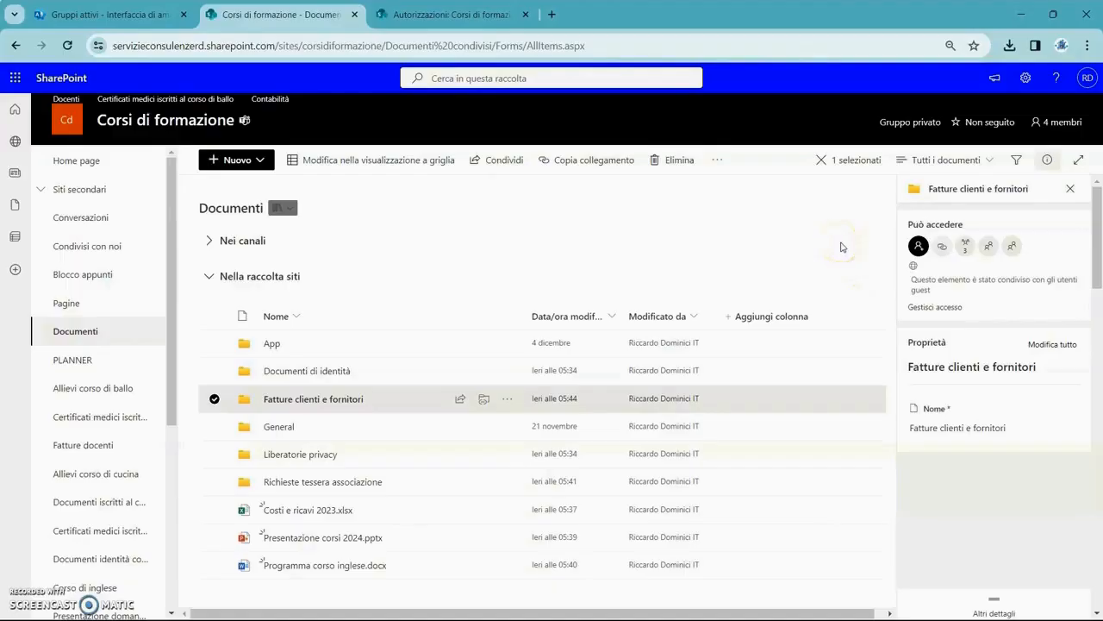
From the group's 4 members list, choose Aggiungi membri and continue to Outlook.
left_click(1058, 123)
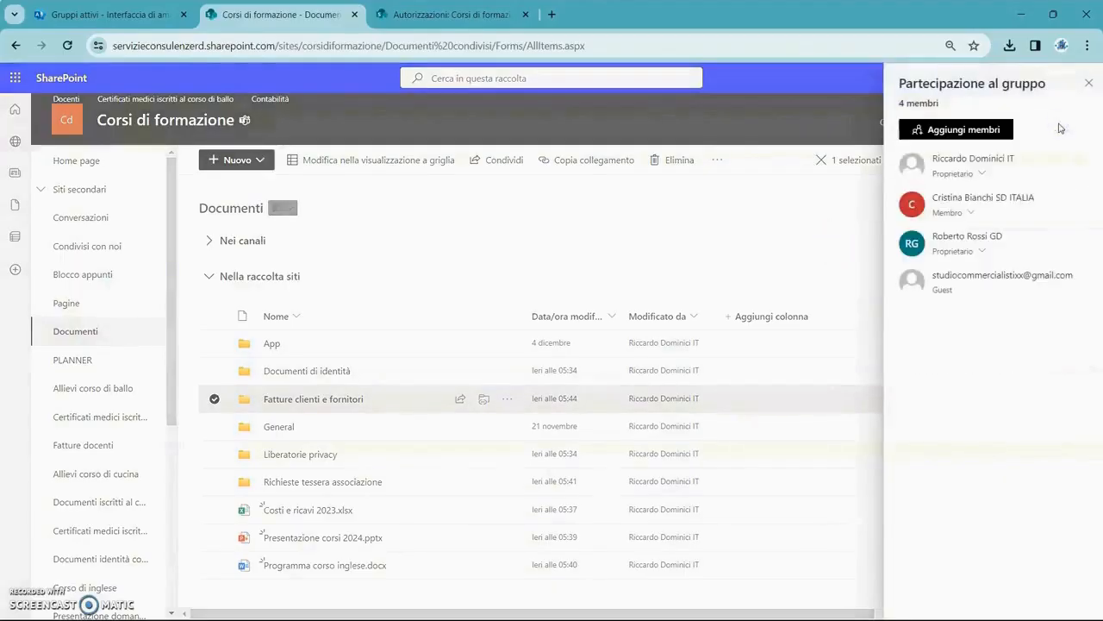
left_click(981, 127)
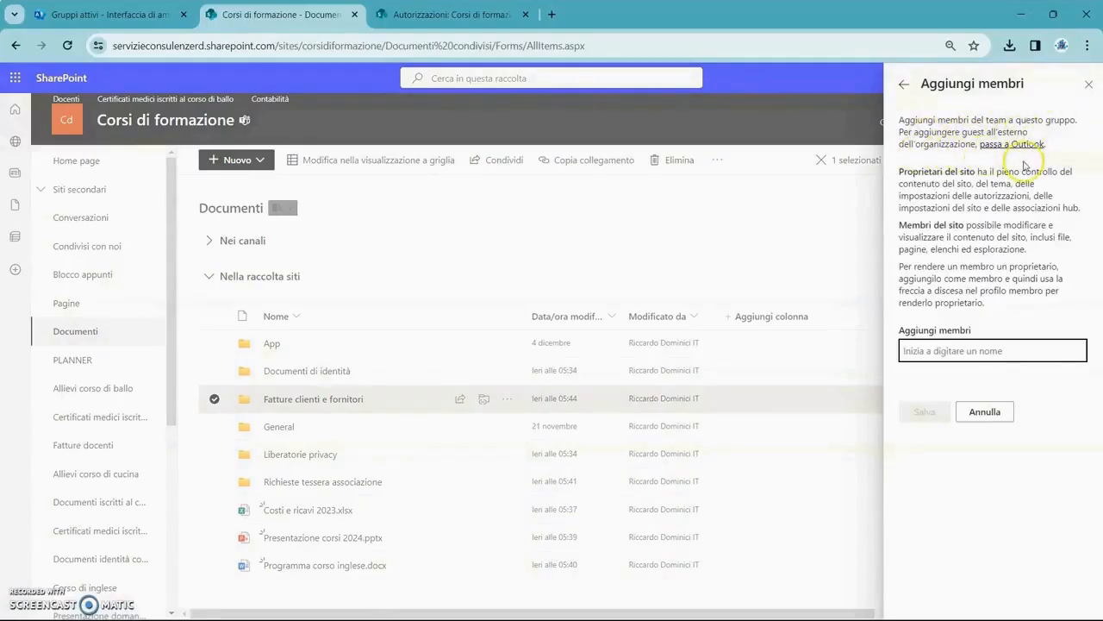
left_click(1019, 146)
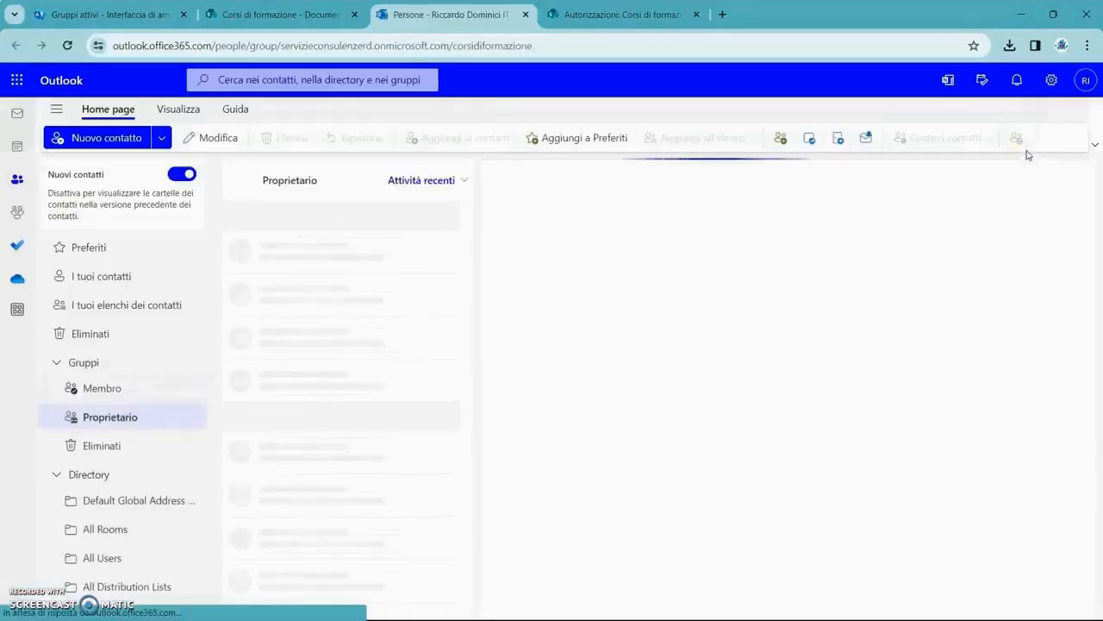
View the Corsi di formazione group's four members in the Membri tab and open Aggiungi membri.
left_click(738, 242)
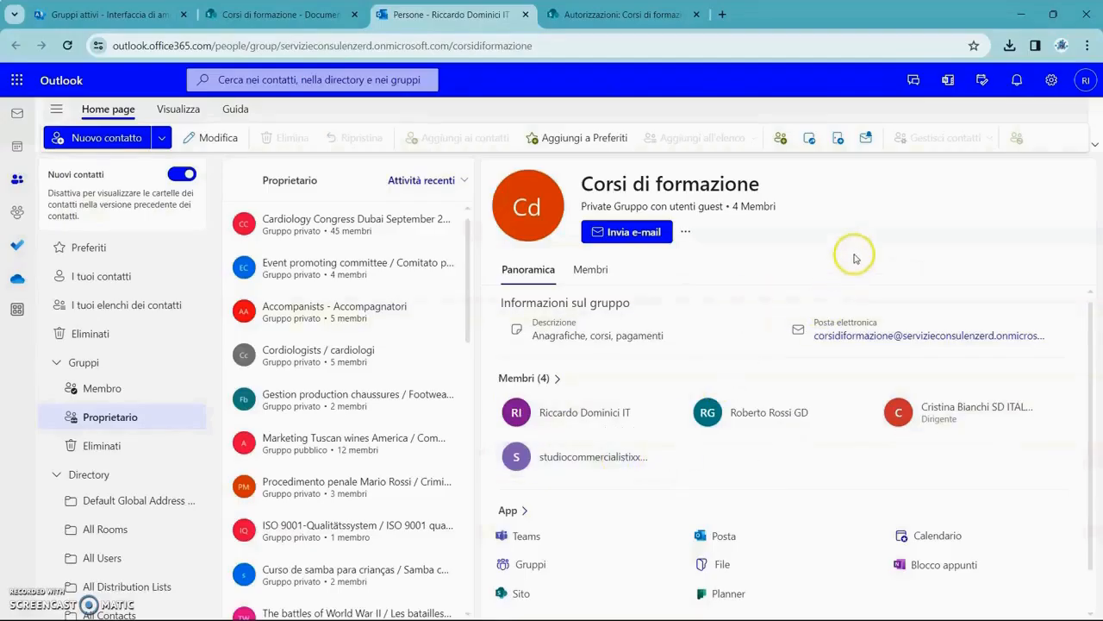
left_click(596, 271)
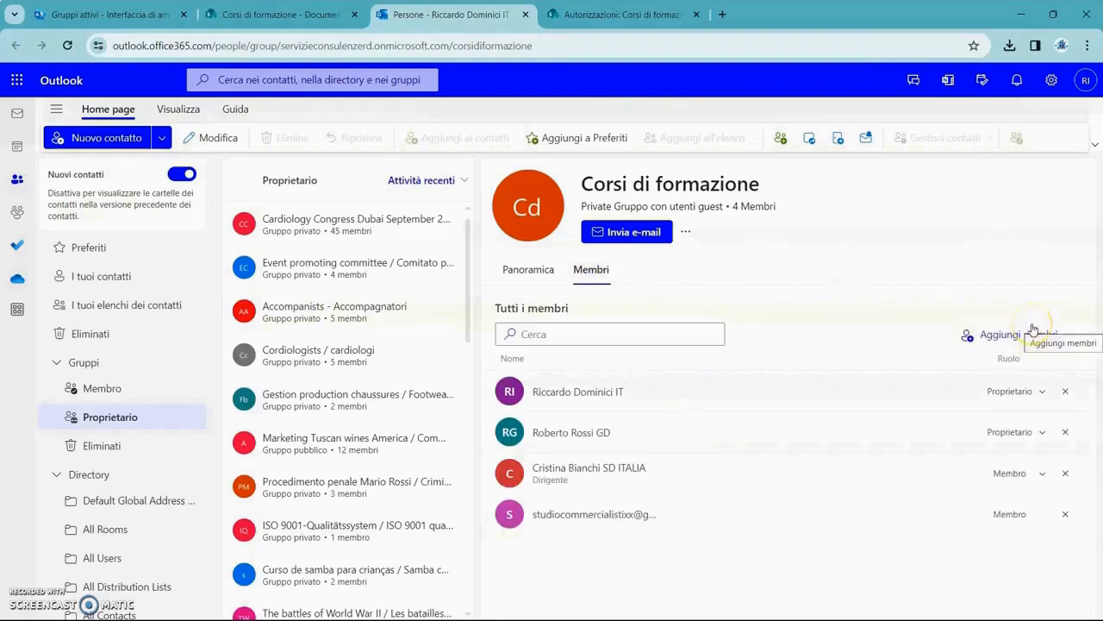
left_click(1033, 332)
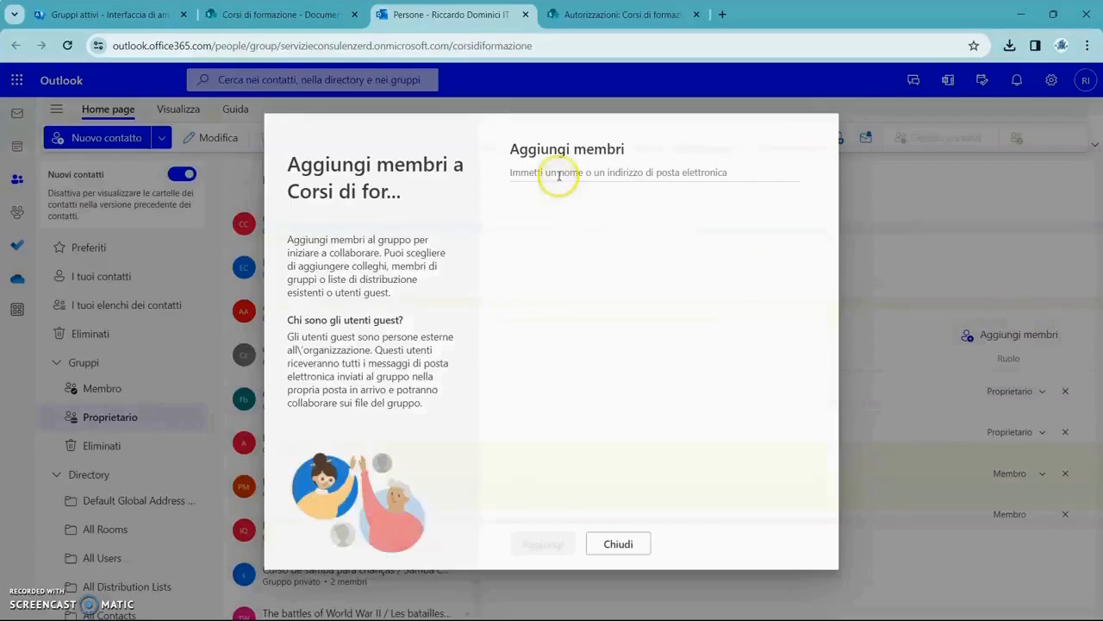
Enter the external guest's e-mail address, choose the Guest suggestion, and add them to the group.
left_click(559, 173)
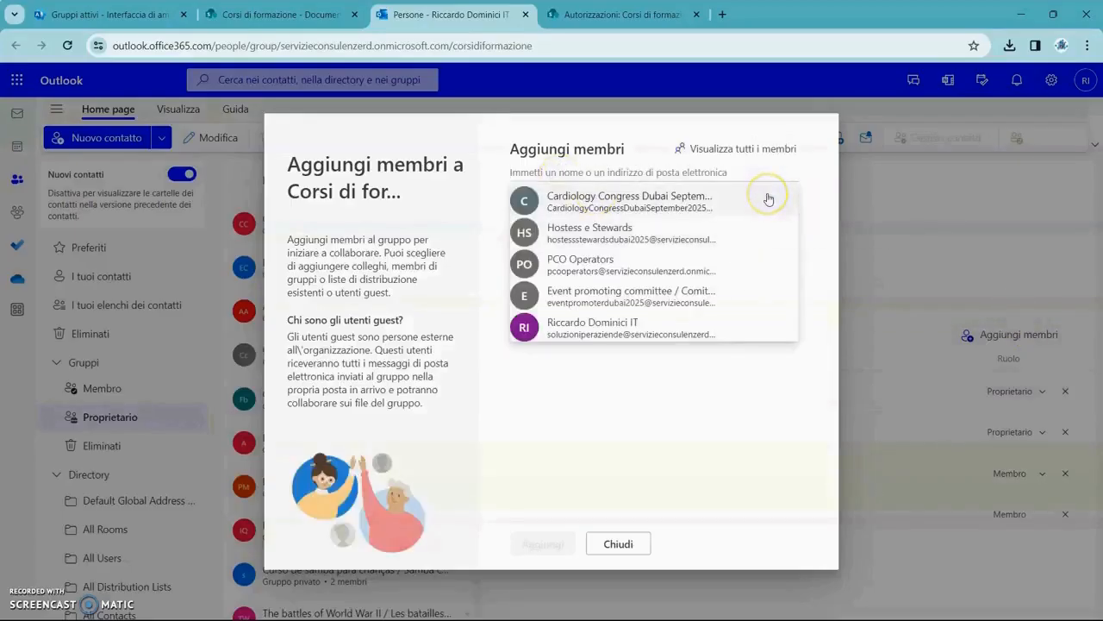
type("s")
key("BackSpace")
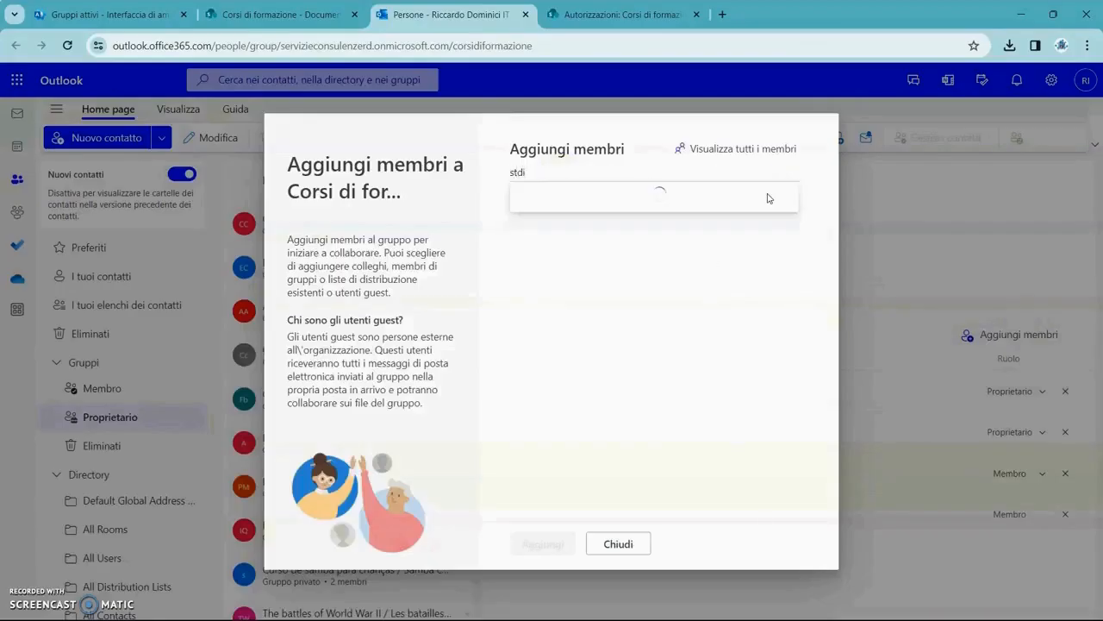
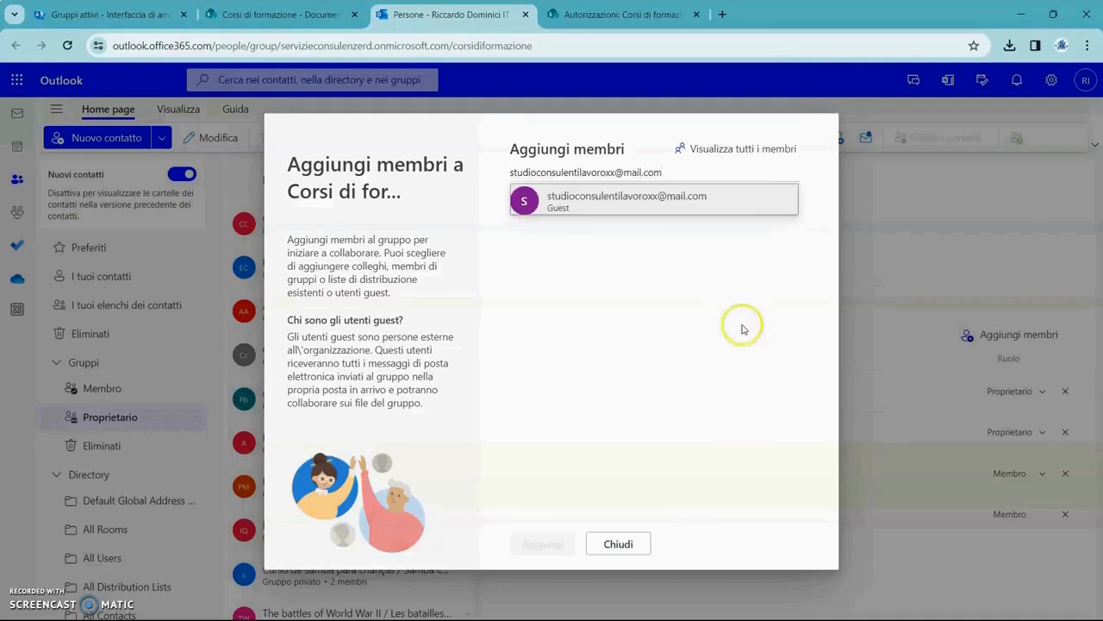
left_click(677, 203)
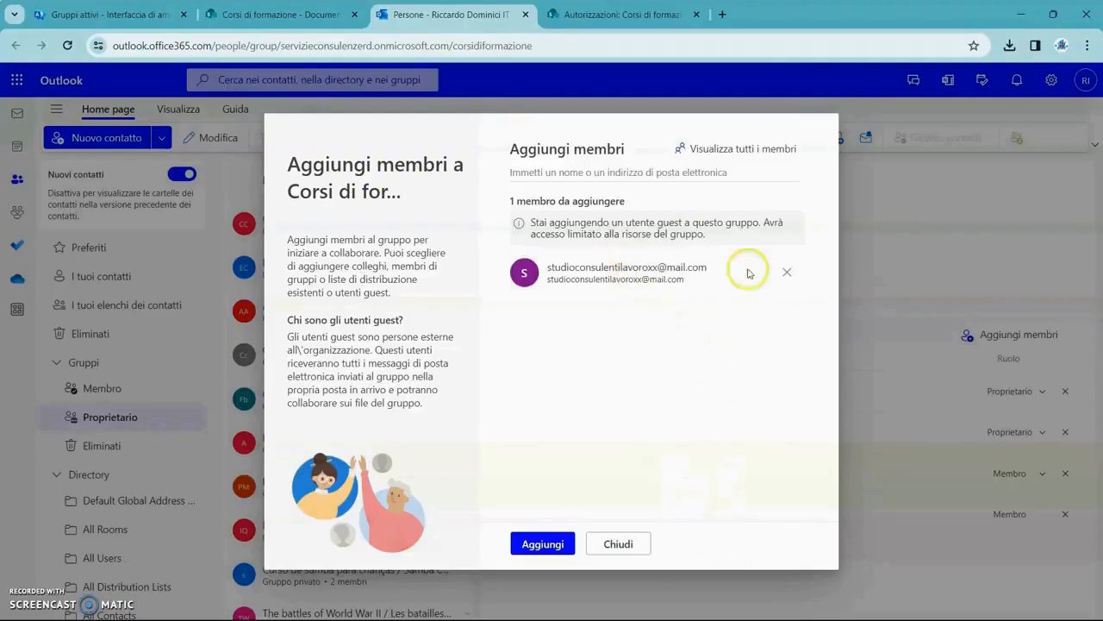
left_click(556, 545)
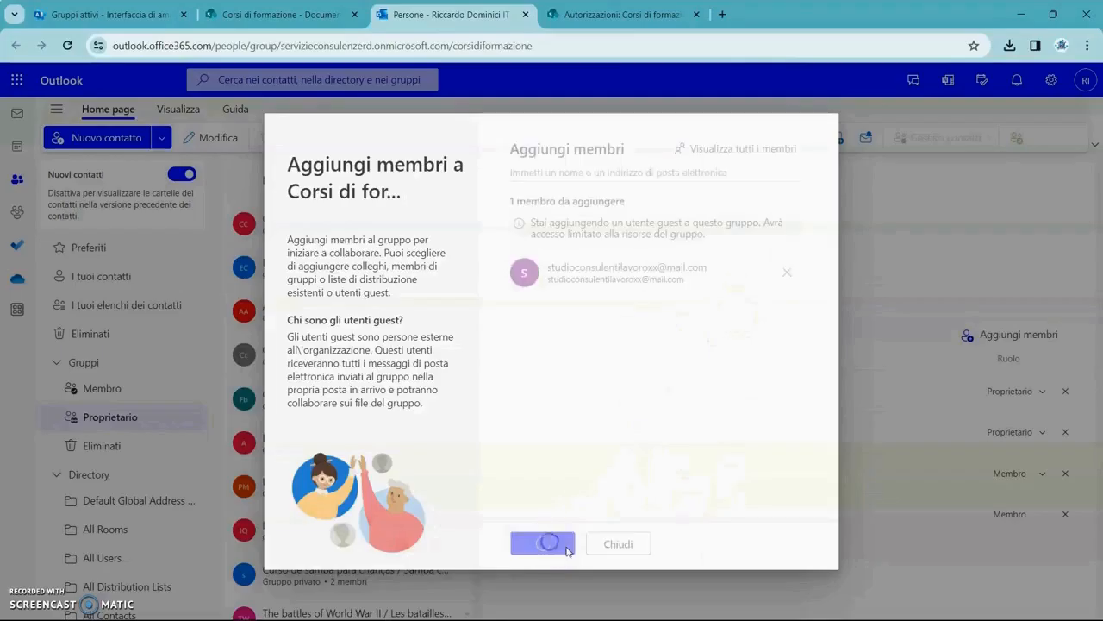
left_click(748, 454)
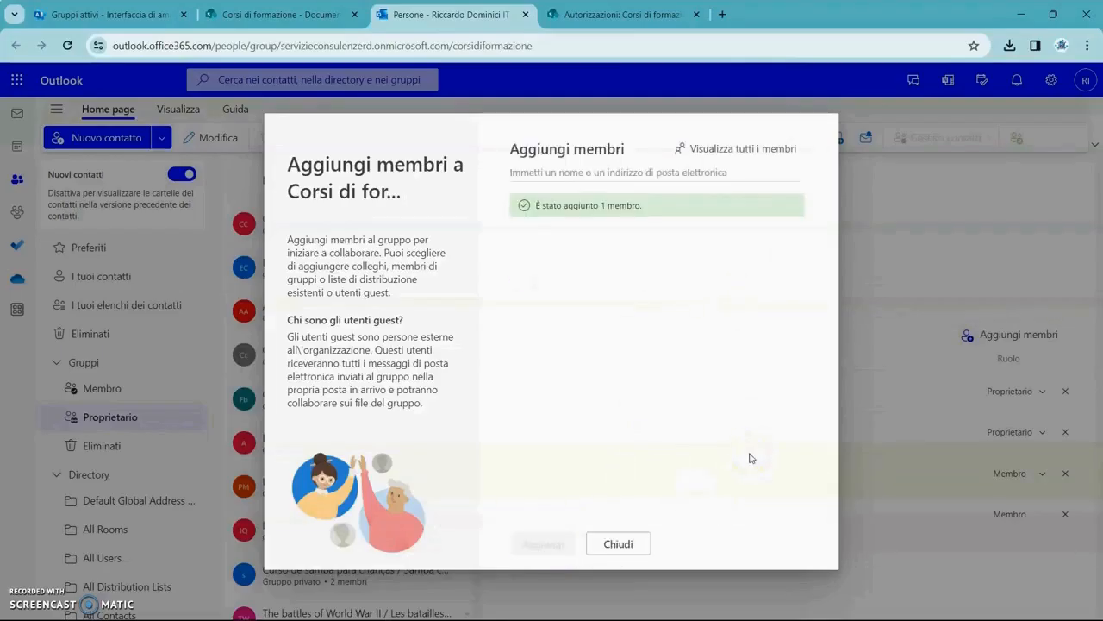
Close the Outlook add-members dialog and return to the 'Corsi di formazione - Home page' tab.
left_click(633, 541)
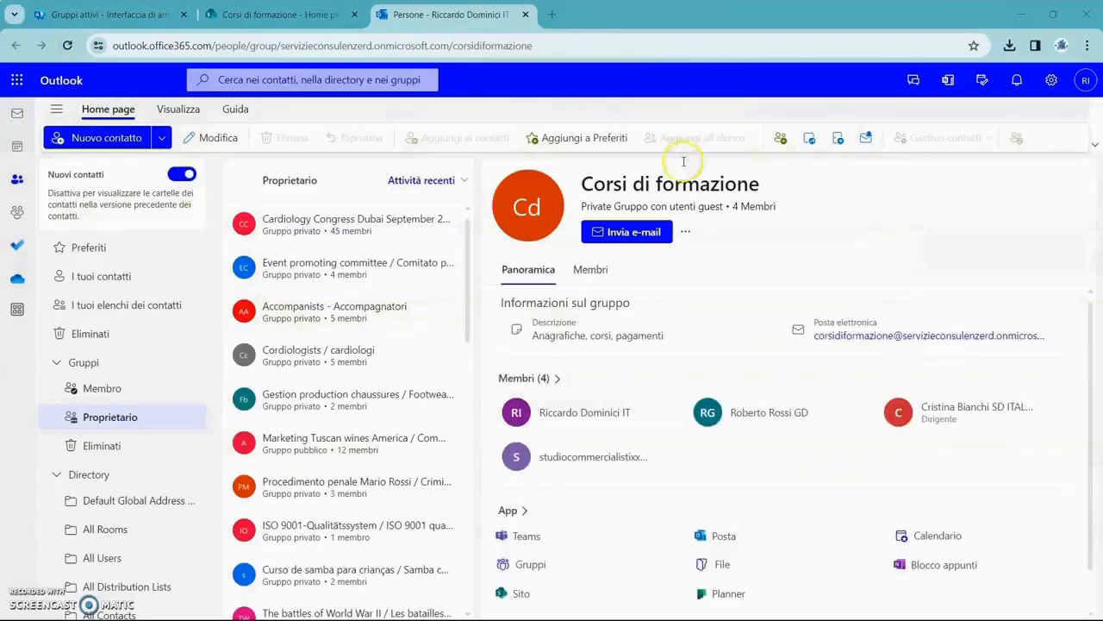
left_click(327, 14)
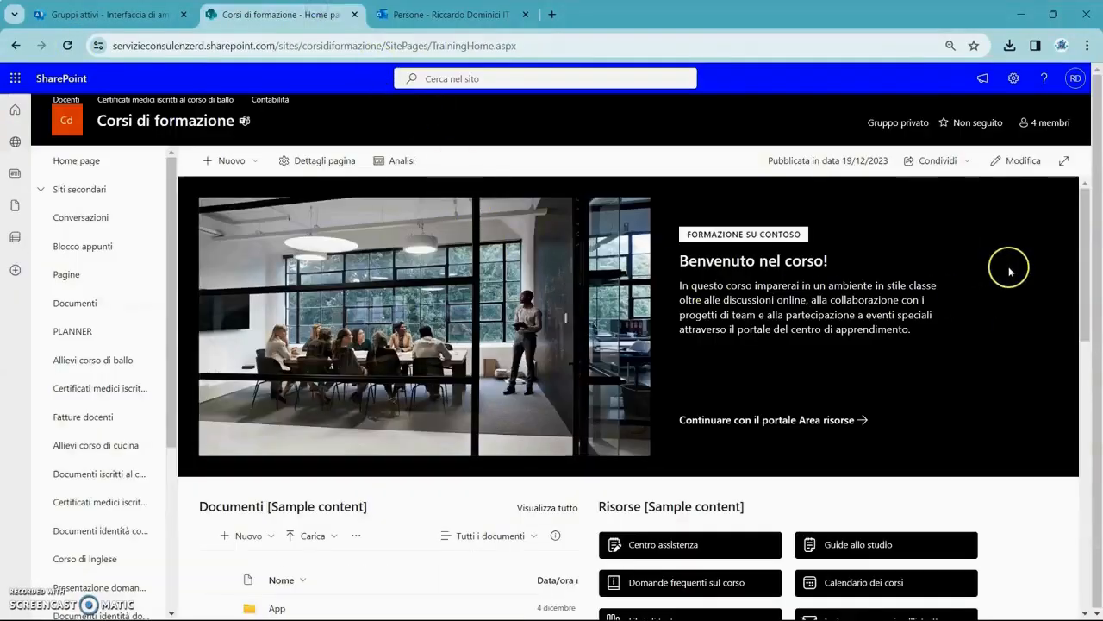